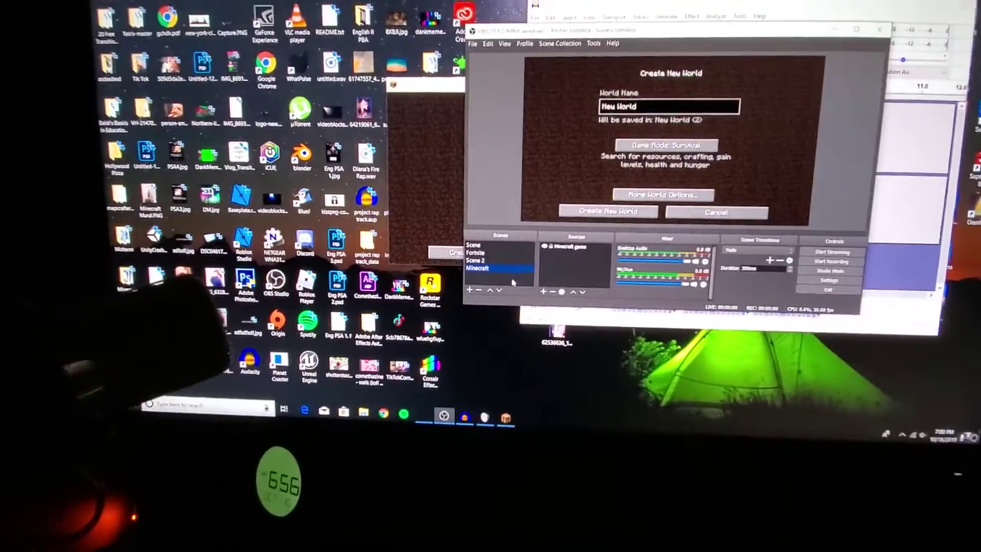
# Step: Bring the Audacity window with the stopped stereo recording in front of OBS Studio
pyautogui.hotkey('alt', 'Tab')
pyautogui.hotkey('alt', 'Tab')
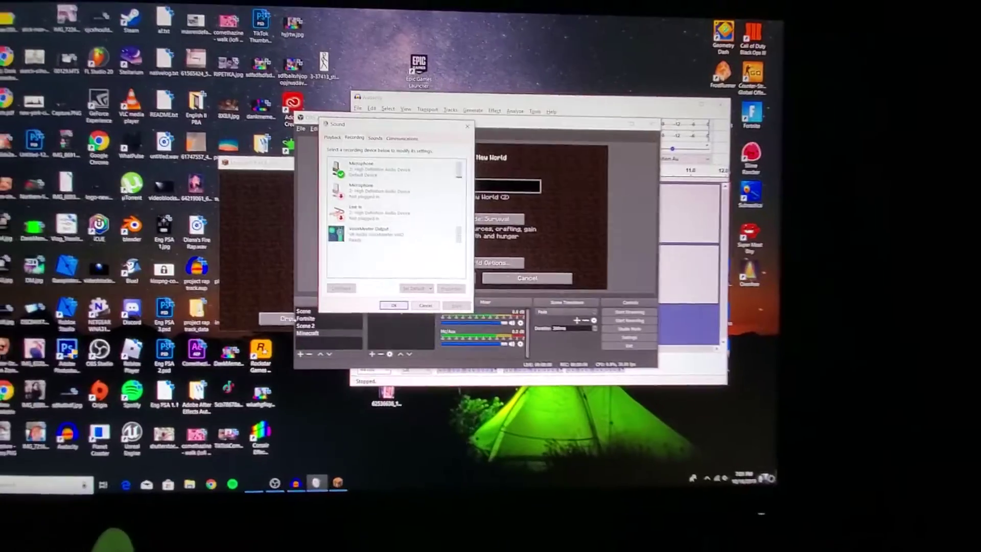
# Step: Switch to Audacity to show the spiky crackle waveform spanning about two to ten seconds
pyautogui.press('Tab')
pyautogui.press('Tab')
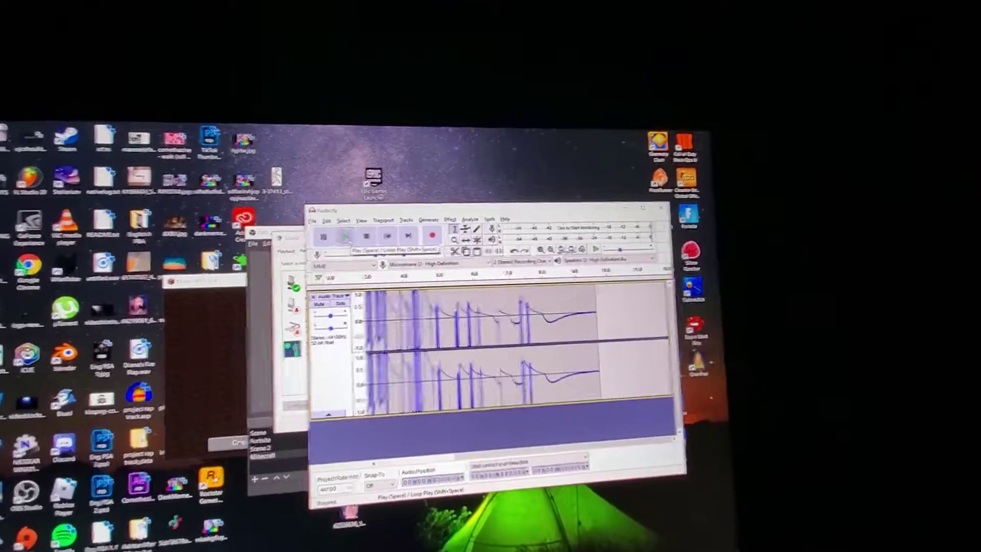
# Step: Start playback of the crackle-only recording so the noise is heard
pyautogui.click(346, 237)
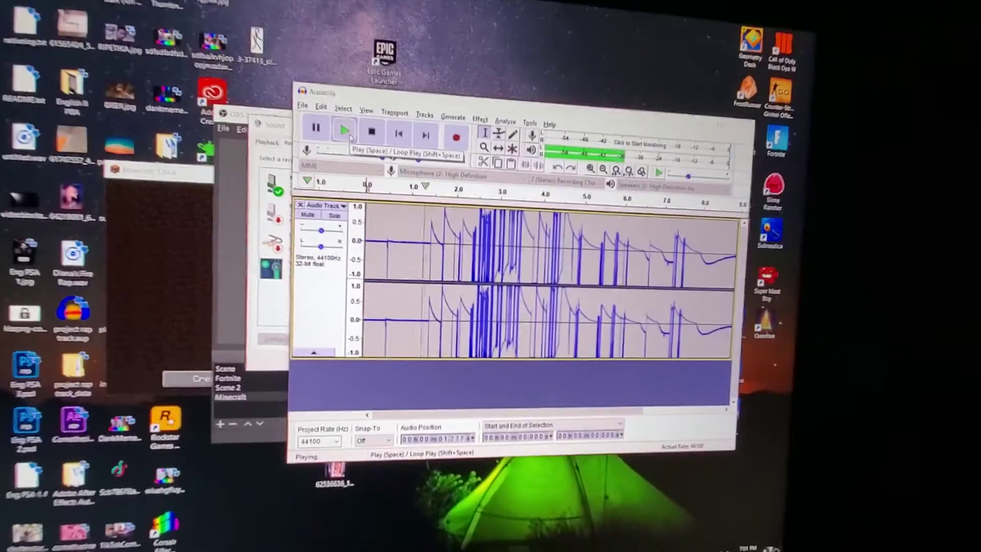